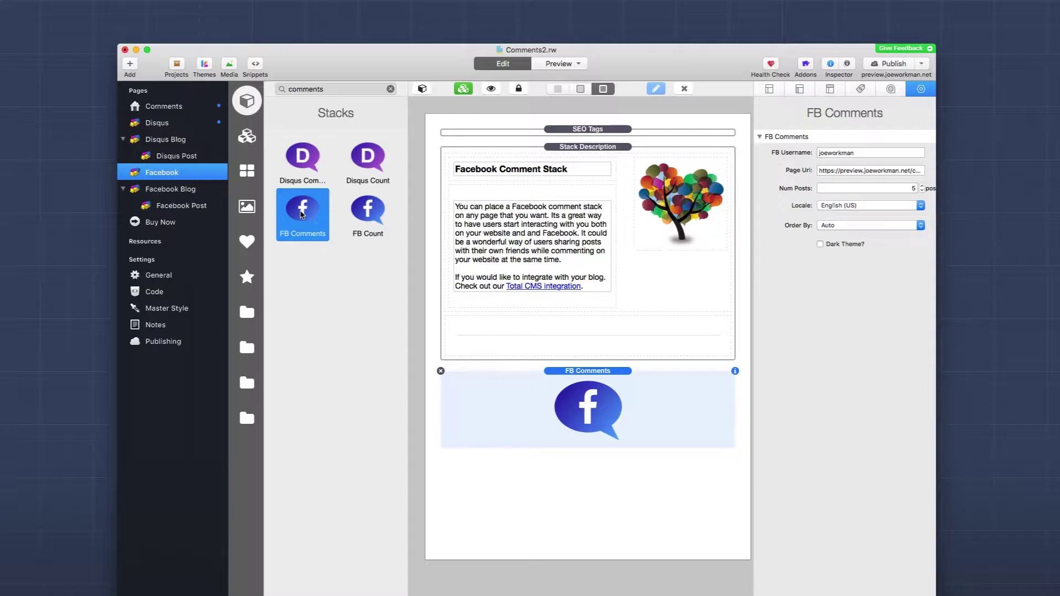
Step: Select the FB Count stack and hide the stacks library so the Facebook page canvas widens
{"action": "left_click", "coordinate": [364, 218]}
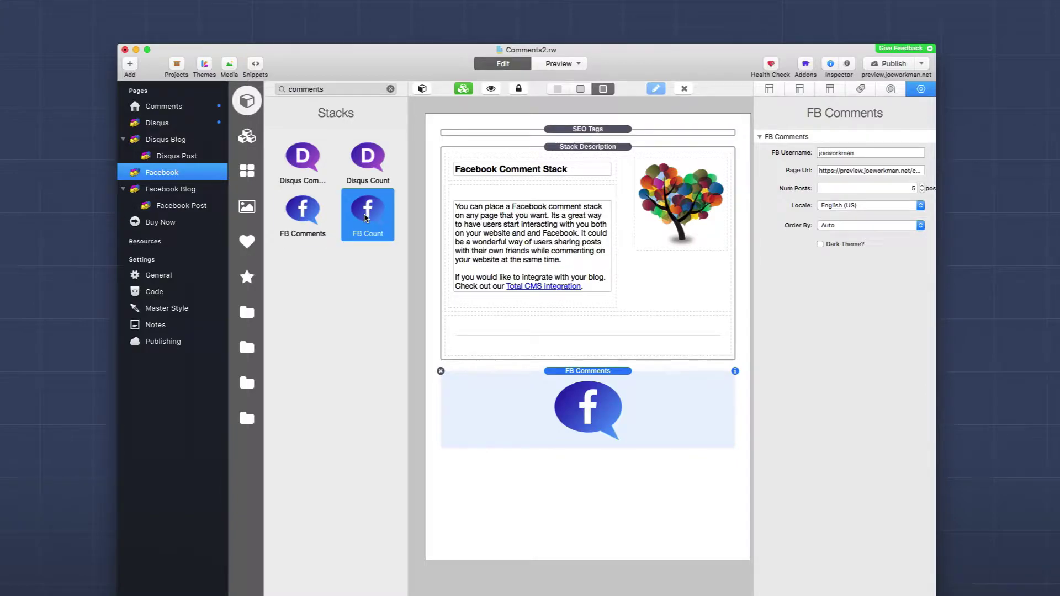
{"action": "left_click", "coordinate": [422, 89]}
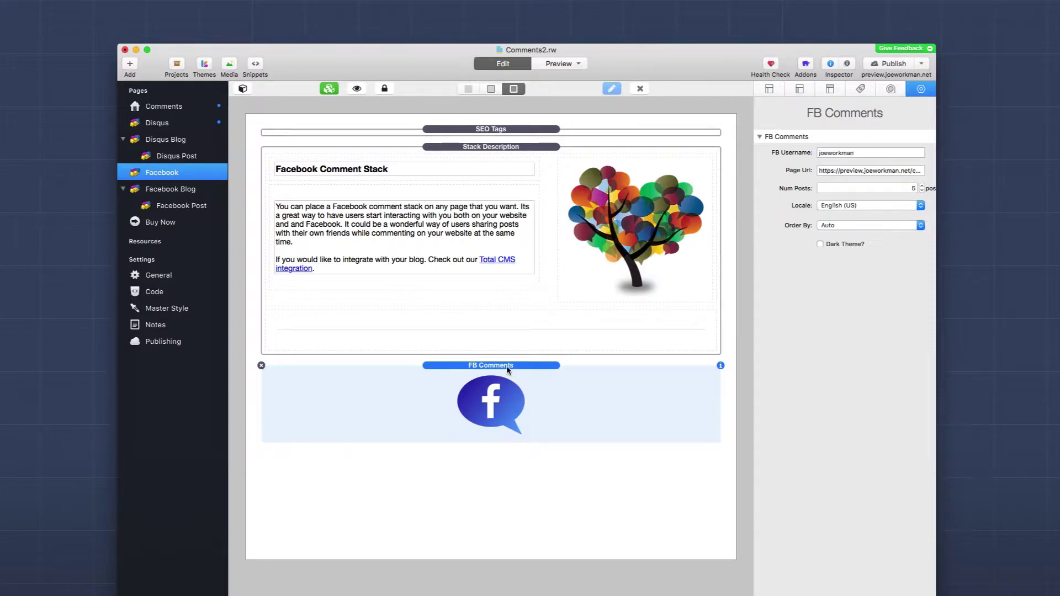
{"action": "left_click", "coordinate": [870, 153]}
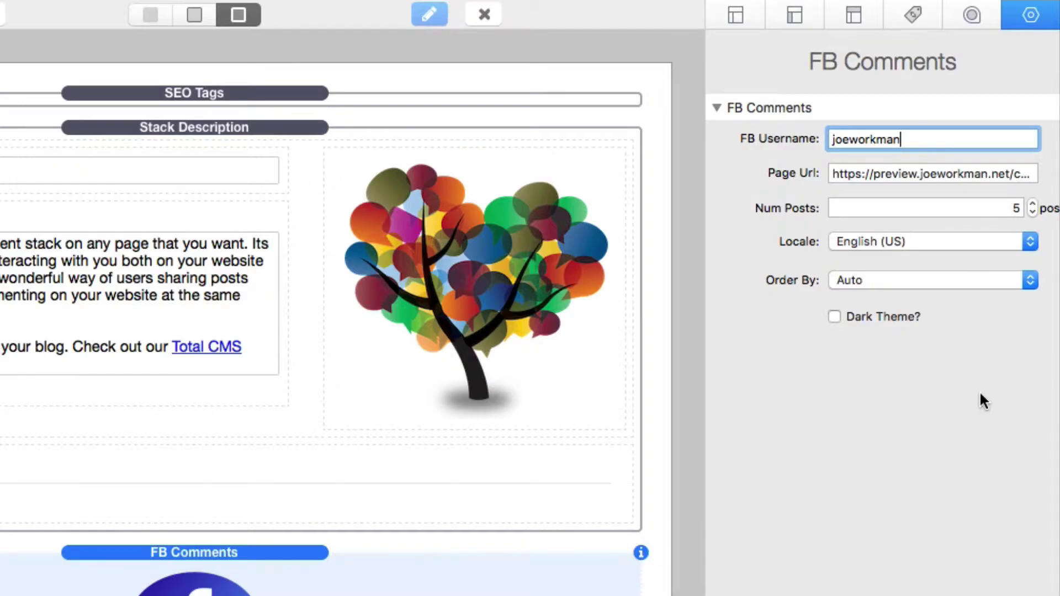
{"action": "left_click", "coordinate": [890, 182]}
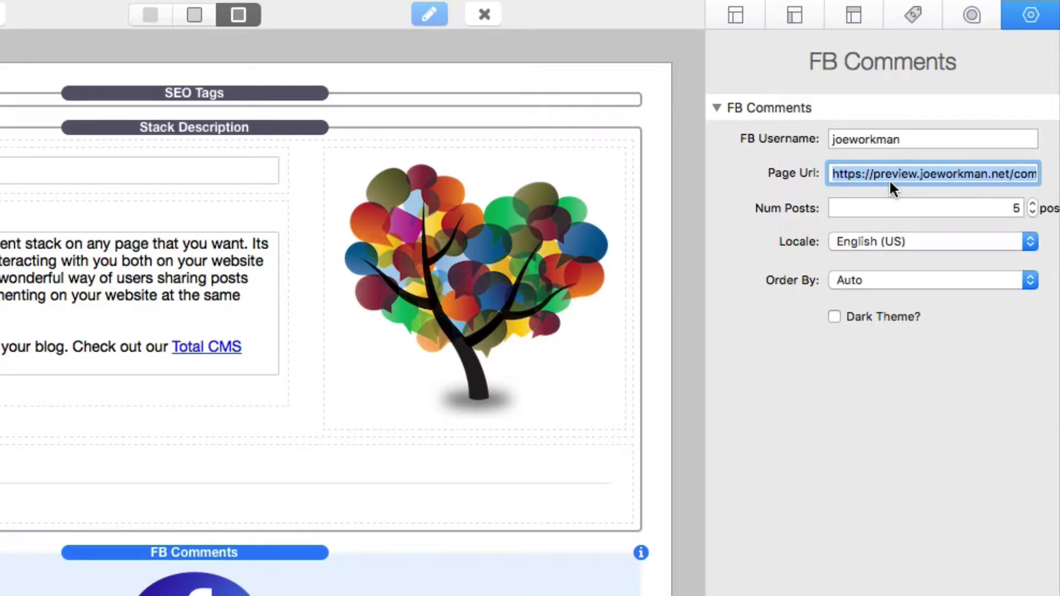
{"action": "left_click", "coordinate": [891, 174]}
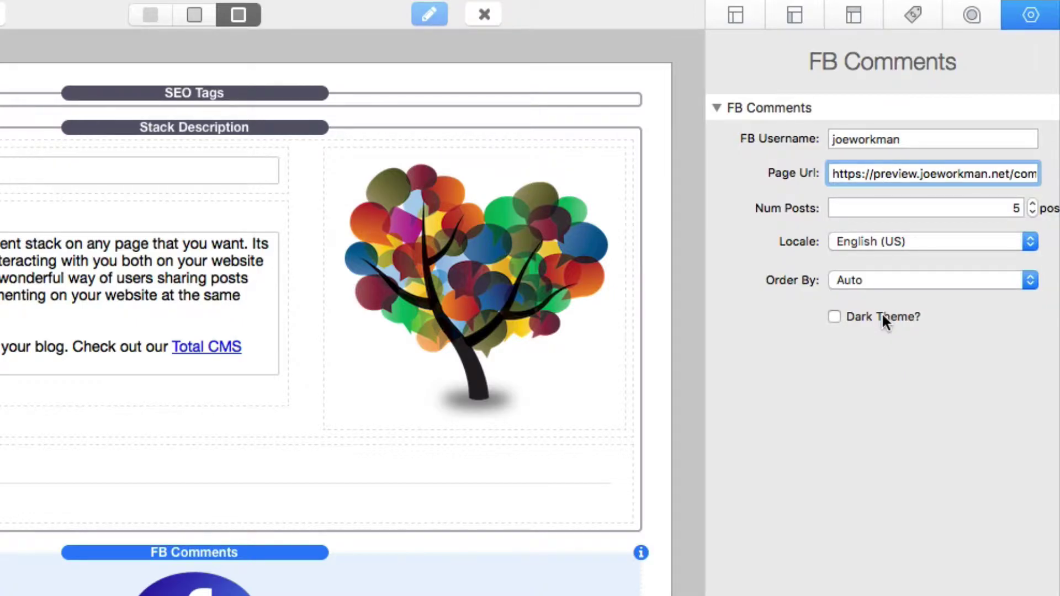
{"action": "left_click", "coordinate": [883, 241]}
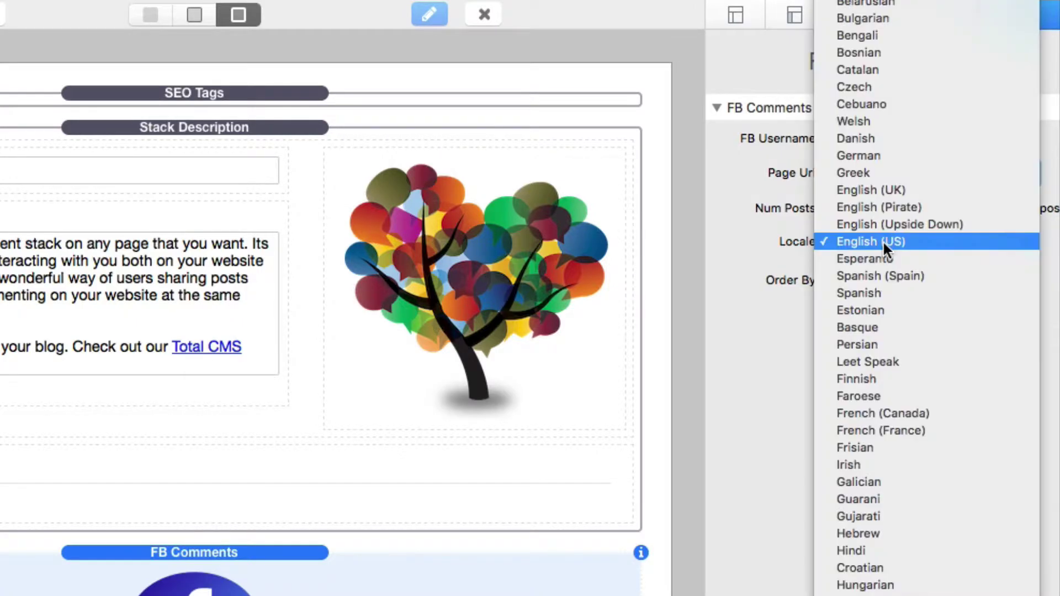
{"action": "left_click", "coordinate": [779, 273]}
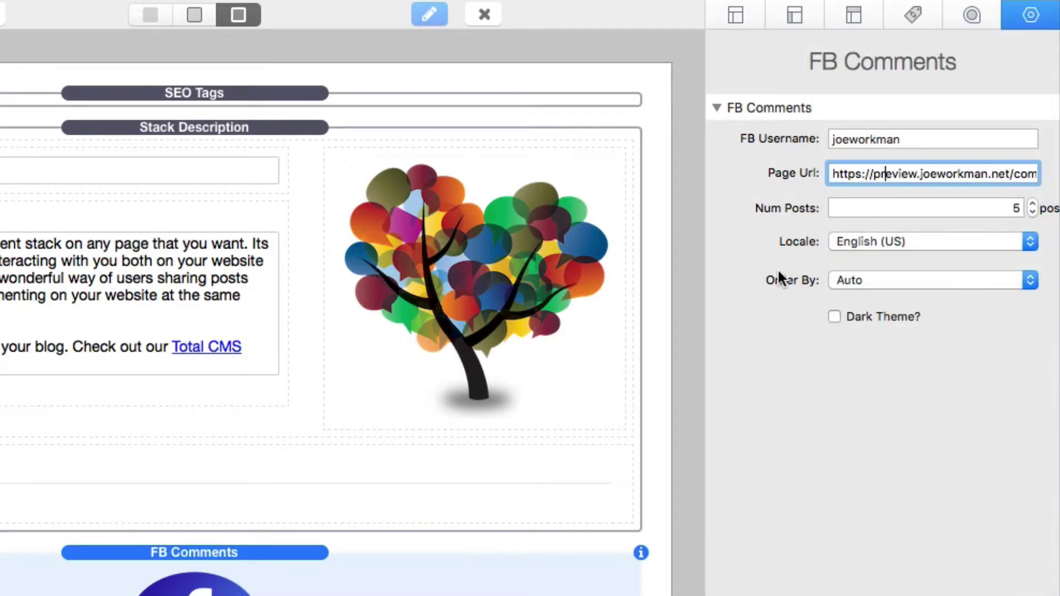
{"action": "left_click", "coordinate": [873, 278]}
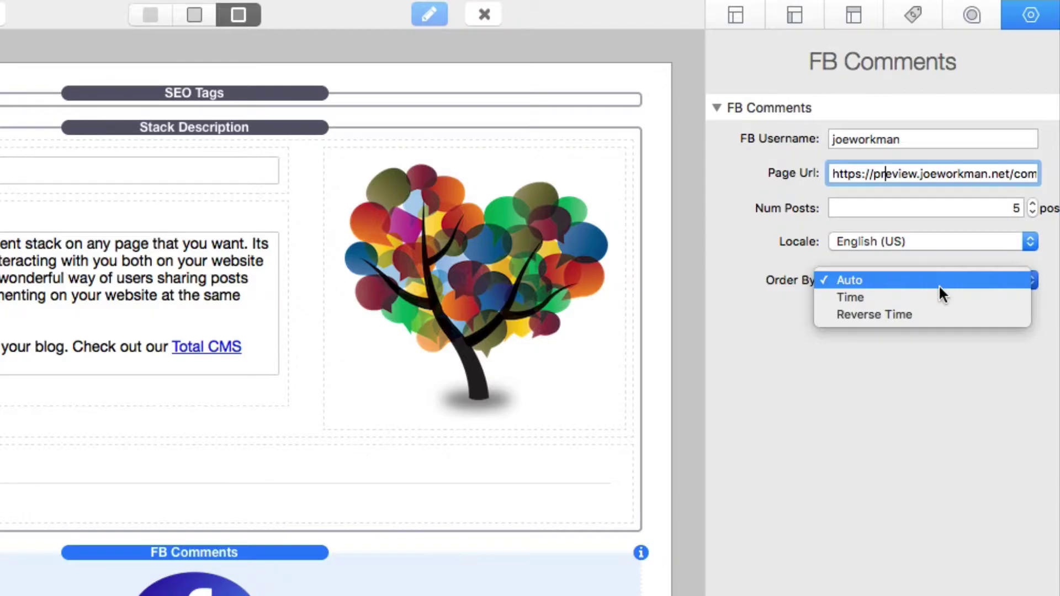
{"action": "left_click", "coordinate": [919, 409]}
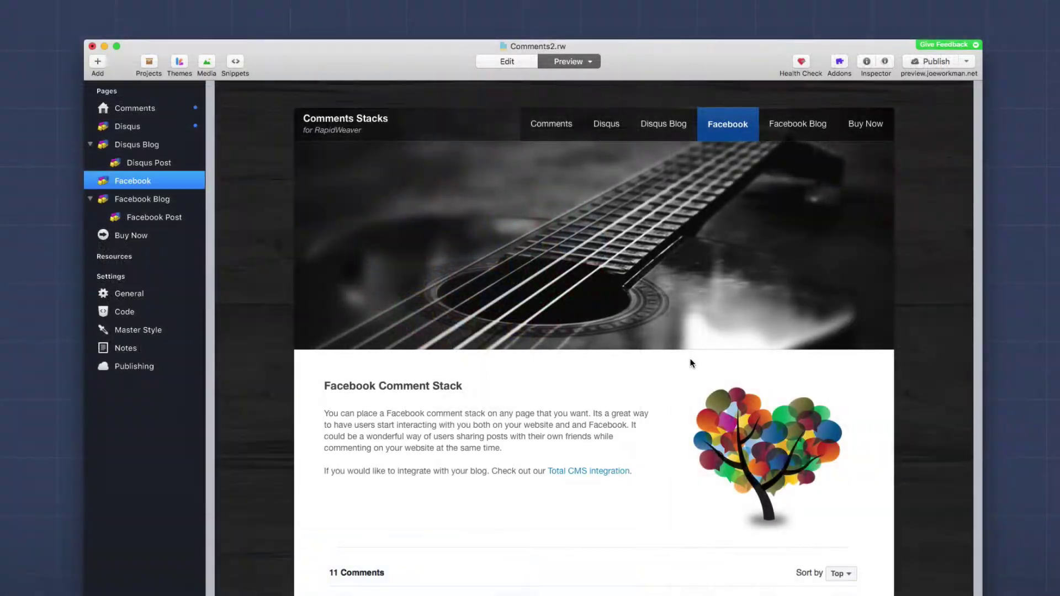
Step: In preview, scroll down to the 11-comment thread and expand the Add a comment box
{"action": "scroll", "coordinate": [691, 363], "scroll_direction": "down", "scroll_amount": 5}
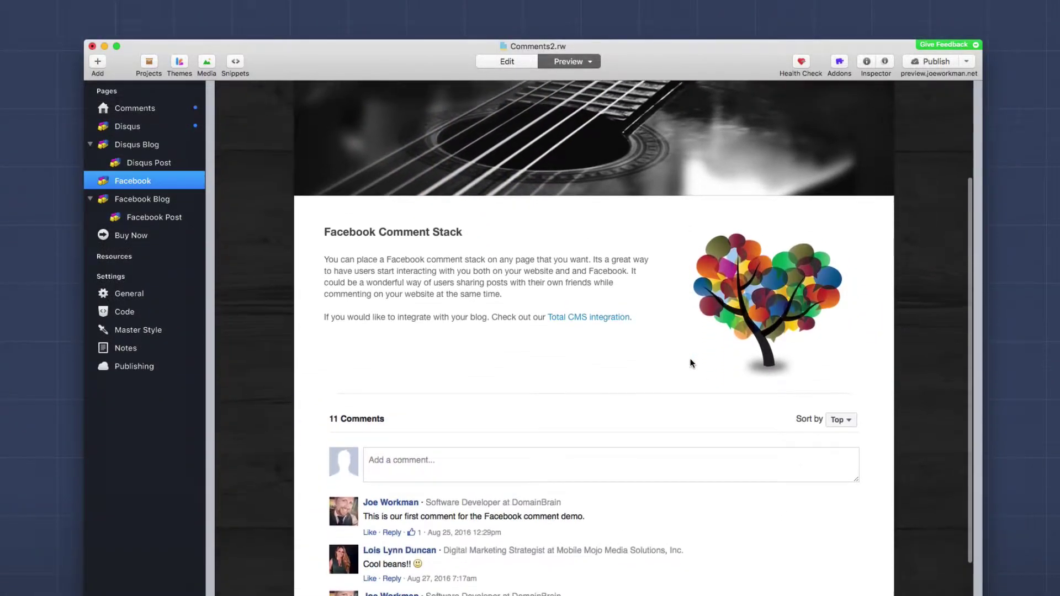
{"action": "scroll", "coordinate": [690, 362], "scroll_direction": "down", "scroll_amount": 2}
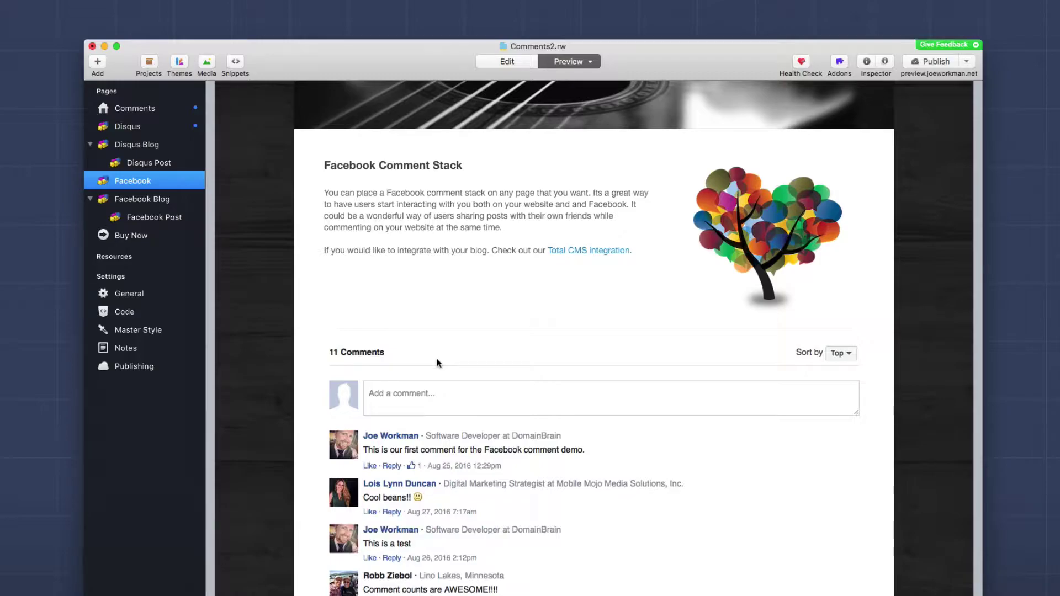
{"action": "left_click", "coordinate": [413, 397]}
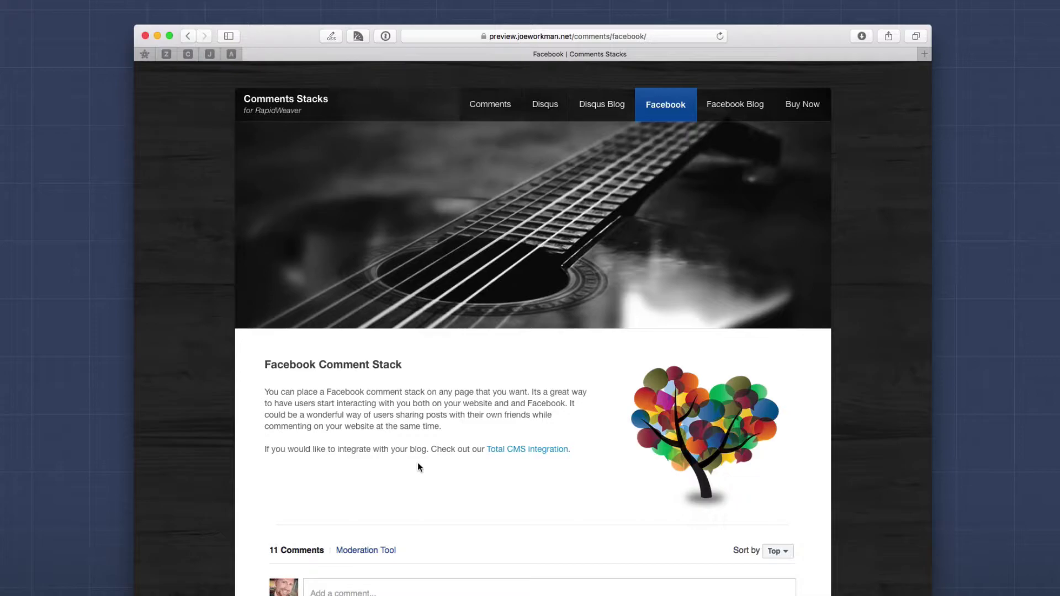
Step: Scroll the published Facebook page in Safari down to the Moderation Tool link beside 11 Comments
{"action": "scroll", "coordinate": [417, 466], "scroll_direction": "down", "scroll_amount": 2}
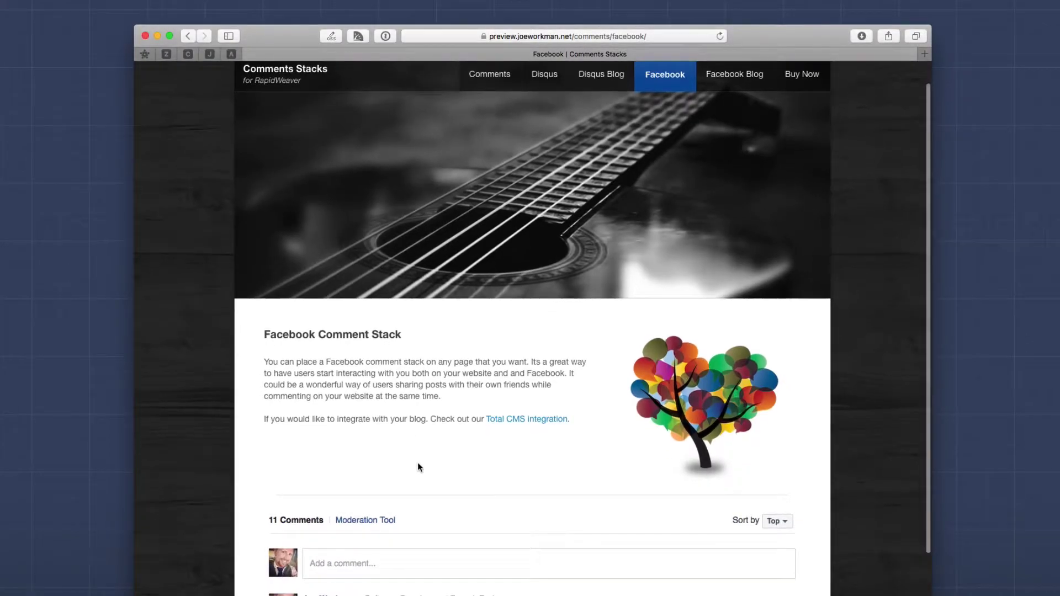
{"action": "scroll", "coordinate": [418, 467], "scroll_direction": "down", "scroll_amount": 5}
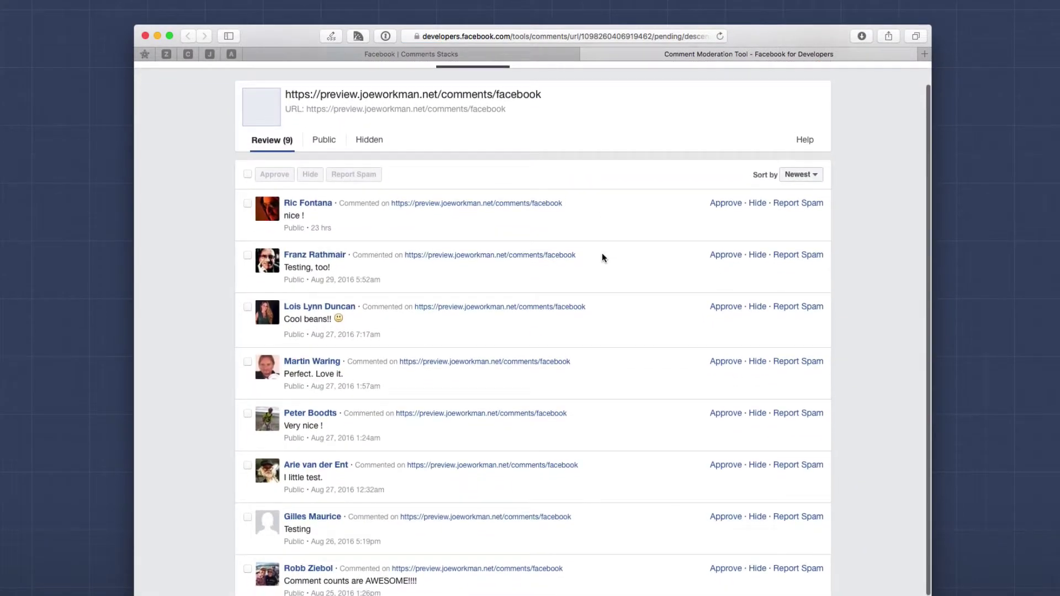
Step: Scroll back up through the 9 comments awaiting review in the Comment Moderation Tool
{"action": "scroll", "coordinate": [602, 257], "scroll_direction": "up", "scroll_amount": 2}
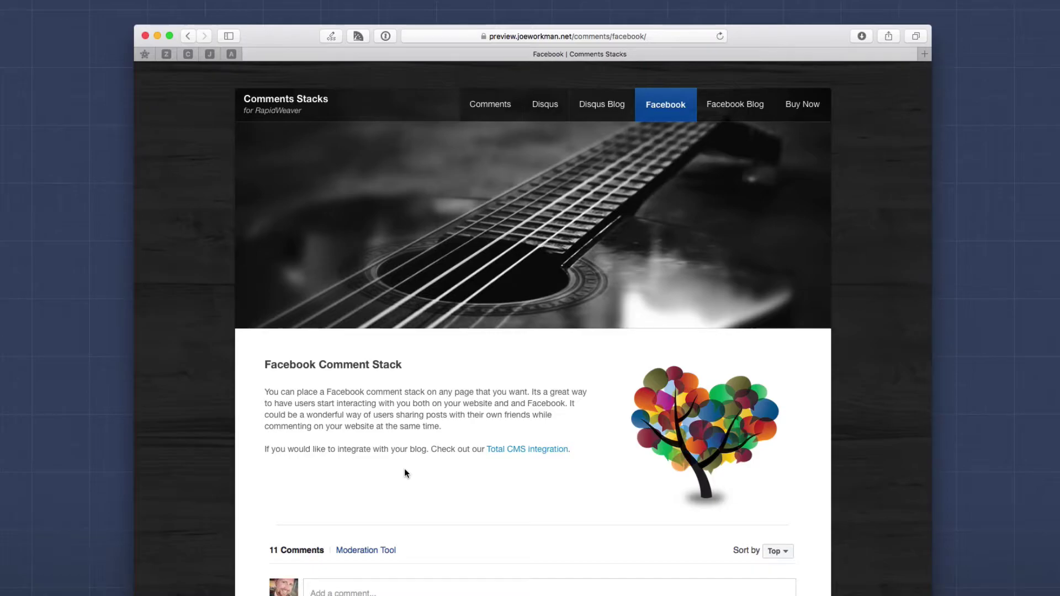
Step: Post the comment 'This is a test comment for my demo video!', also sharing it to Facebook
{"action": "scroll", "coordinate": [404, 469], "scroll_direction": "down", "scroll_amount": 4}
{"action": "left_click", "coordinate": [347, 491]}
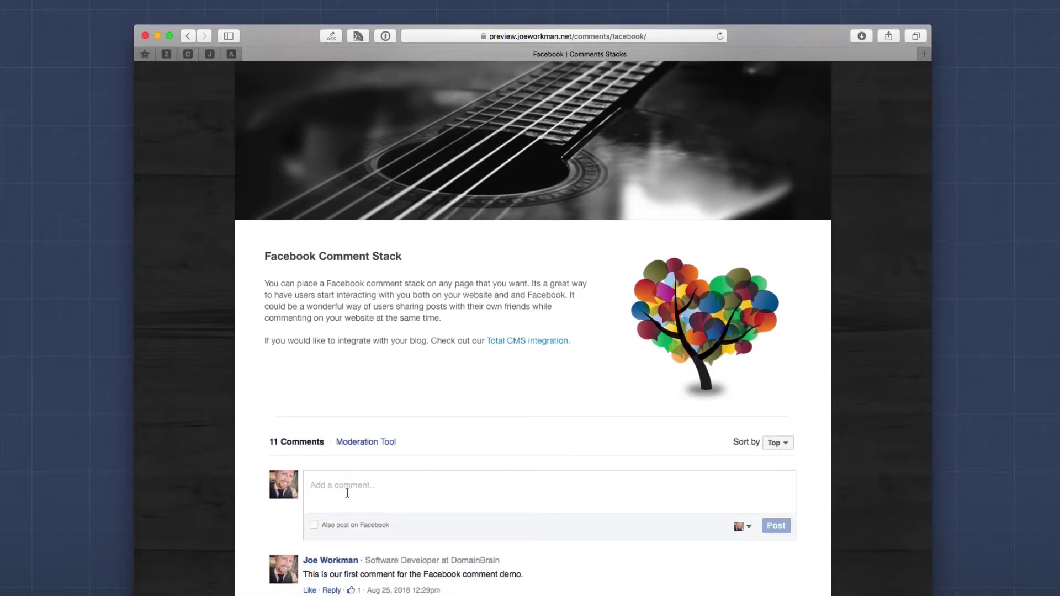
{"action": "type", "text": "This is a test comment for my demo video!"}
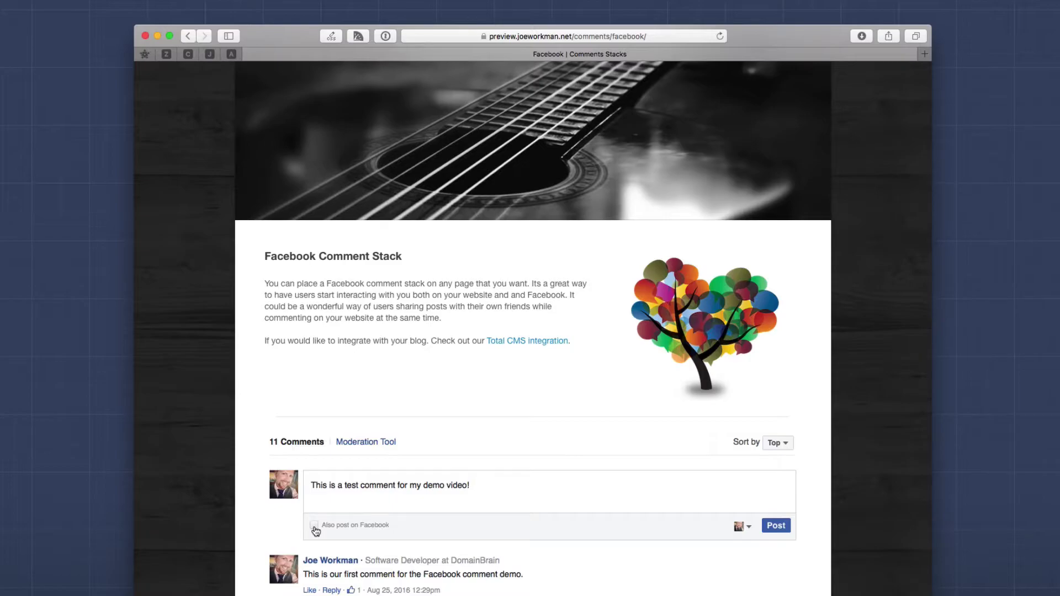
{"action": "left_click", "coordinate": [775, 526]}
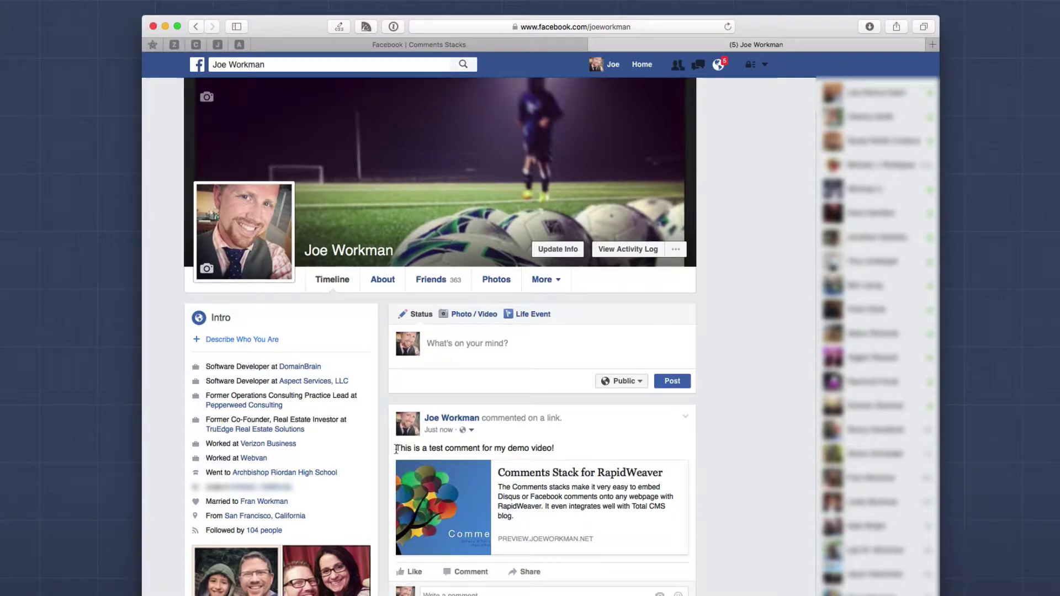
Step: Highlight the shared test comment text on the Facebook timeline, then deselect it
{"action": "left_click_drag", "start_coordinate": [396, 449], "coordinate": [582, 445]}
{"action": "left_click", "coordinate": [582, 445]}
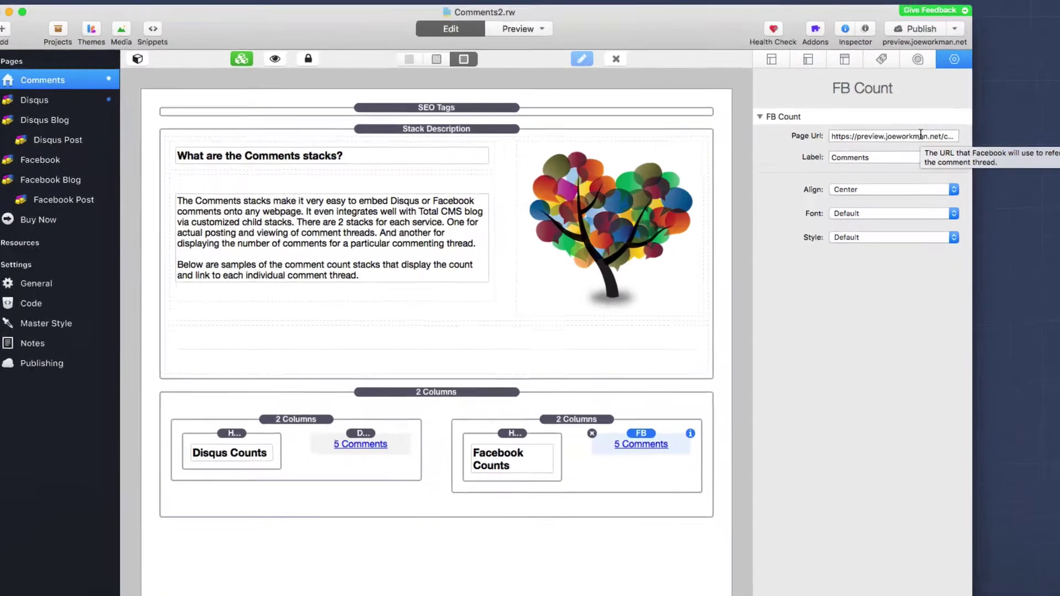
Step: Review the FB Count URL and label, keep the Default font, and show the Style choices
{"action": "left_click", "coordinate": [897, 138]}
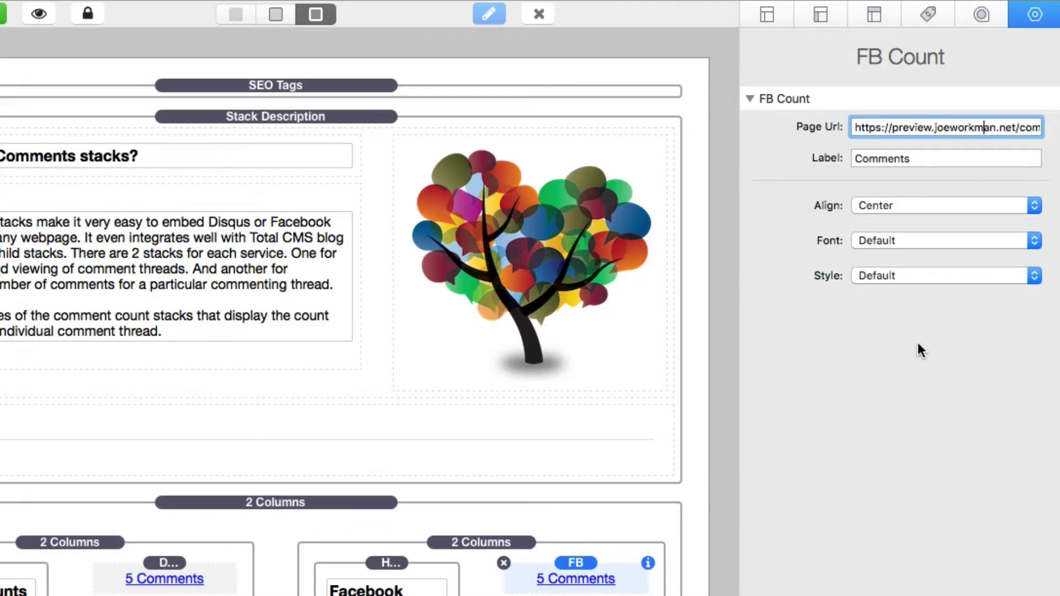
{"action": "left_click", "coordinate": [939, 159]}
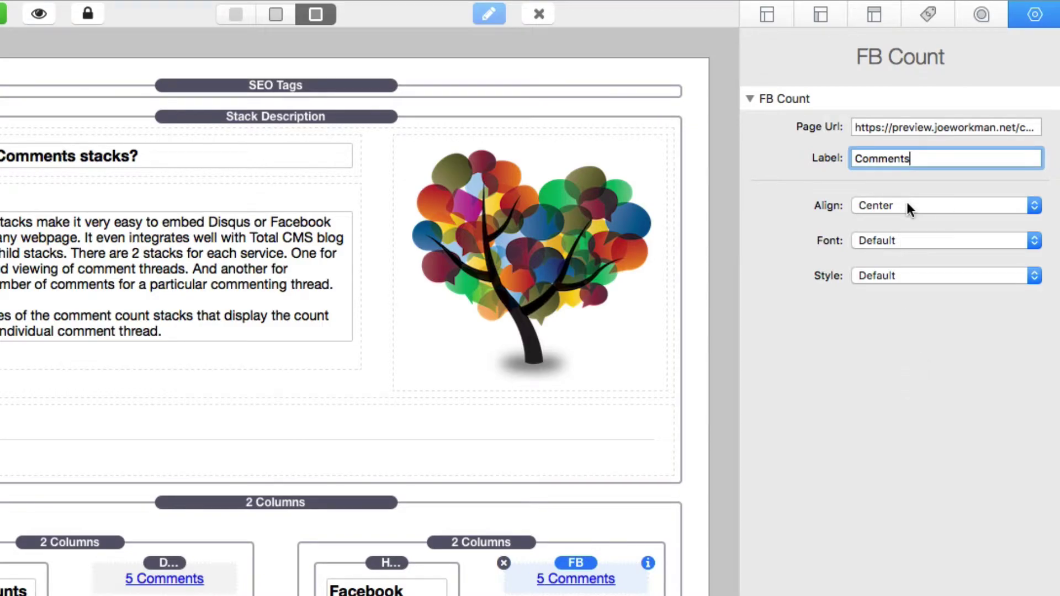
{"action": "left_click", "coordinate": [899, 239]}
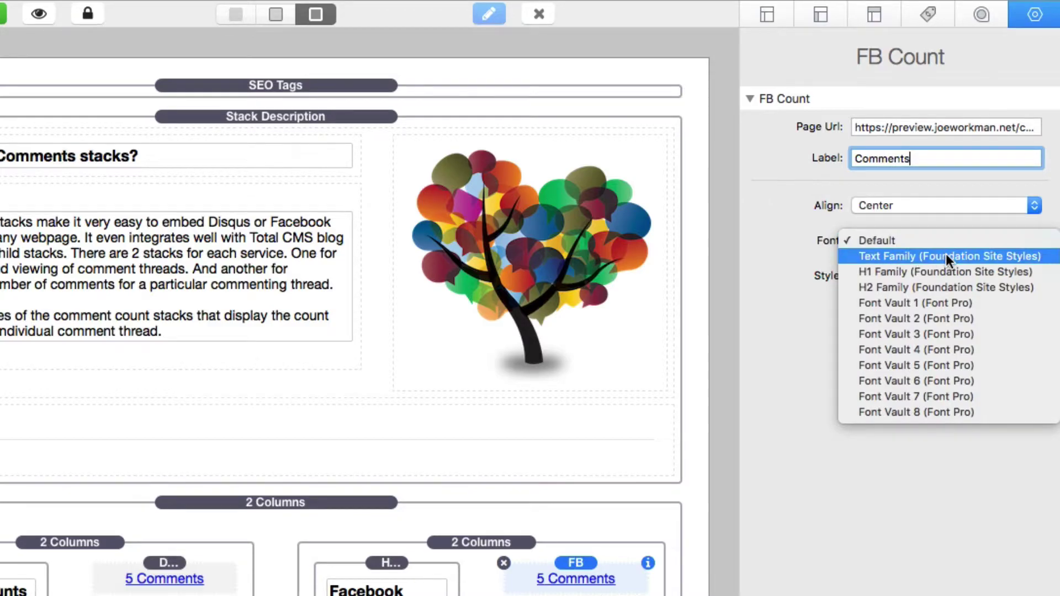
{"action": "left_click", "coordinate": [956, 469]}
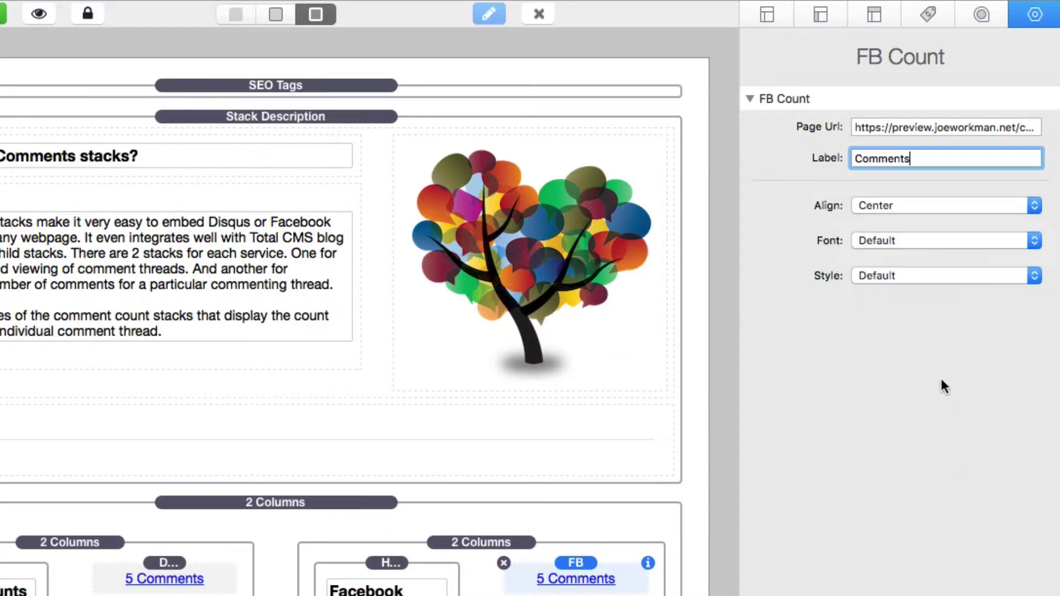
{"action": "left_click", "coordinate": [901, 274]}
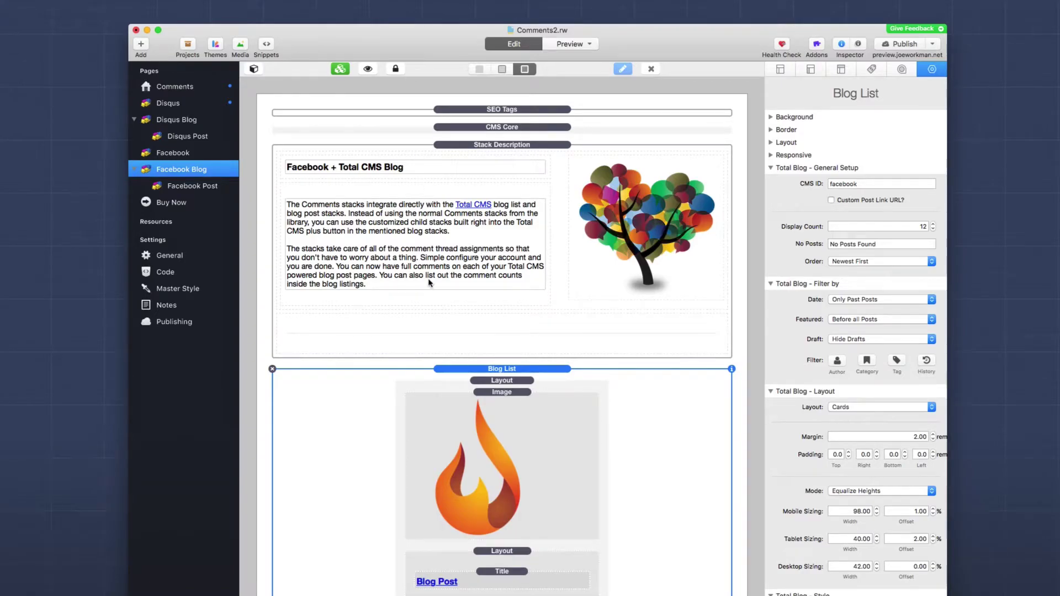
Step: Scroll down the Blog List card and select its Facebook comment count element
{"action": "scroll", "coordinate": [552, 310], "scroll_direction": "down", "scroll_amount": 5}
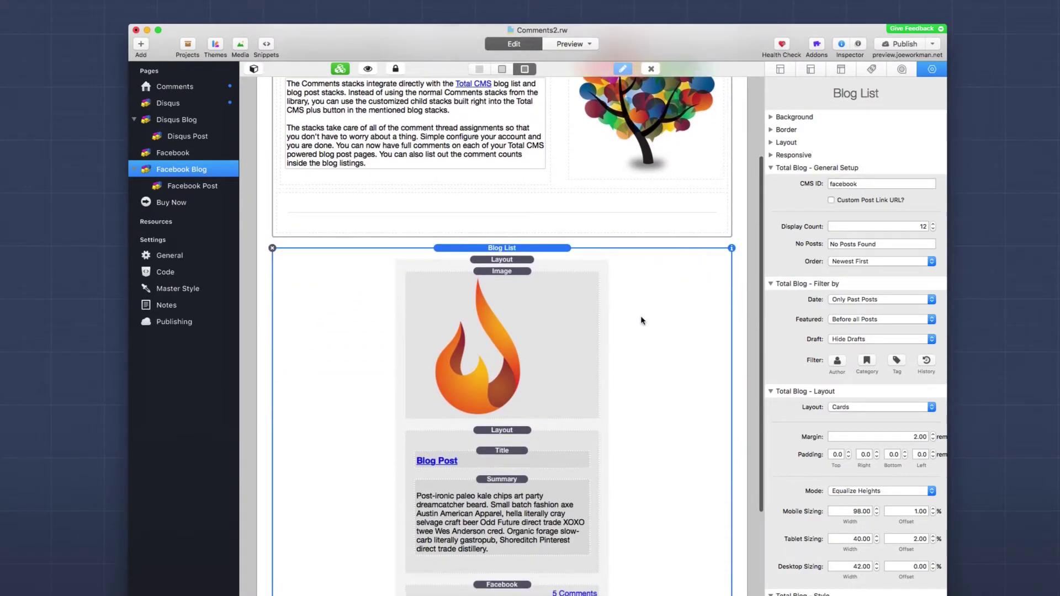
{"action": "scroll", "coordinate": [641, 320], "scroll_direction": "down", "scroll_amount": 2}
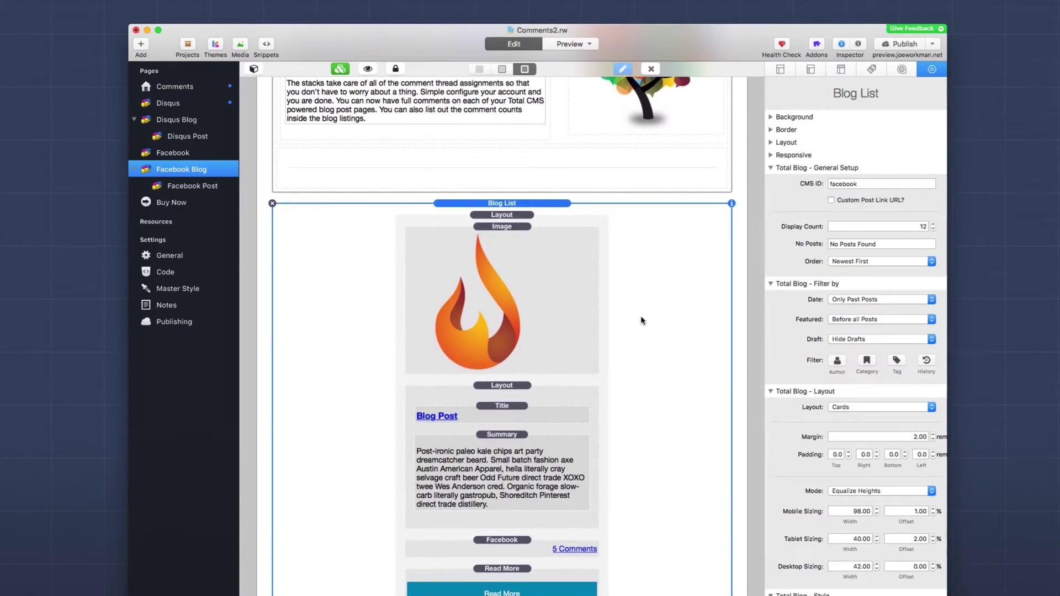
{"action": "scroll", "coordinate": [641, 320], "scroll_direction": "down", "scroll_amount": 3}
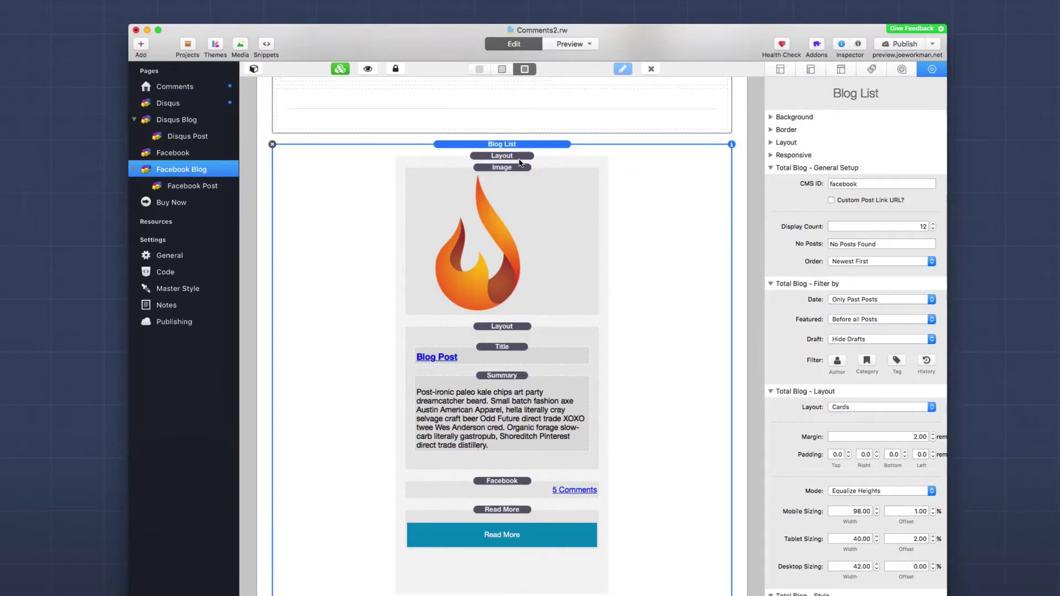
{"action": "scroll", "coordinate": [518, 162], "scroll_direction": "down", "scroll_amount": 3}
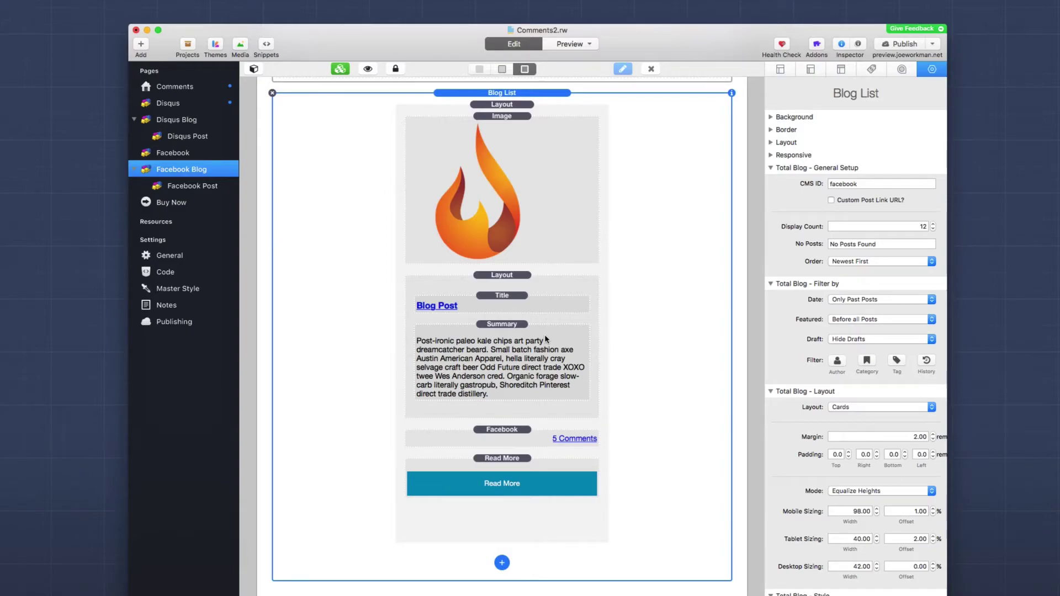
{"action": "left_click", "coordinate": [525, 436]}
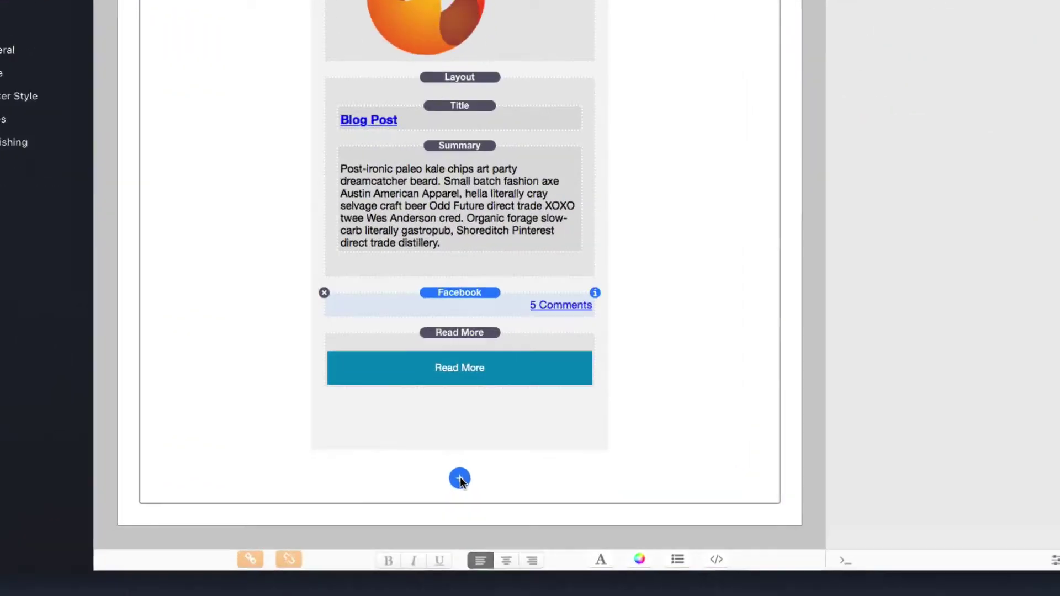
{"action": "left_click", "coordinate": [460, 479]}
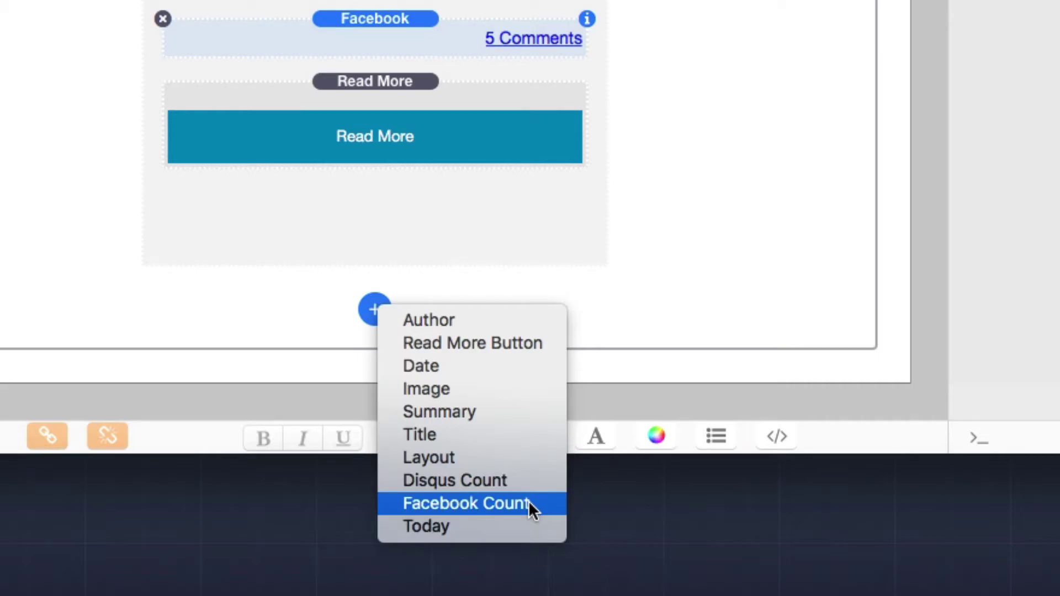
{"action": "left_click", "coordinate": [409, 31]}
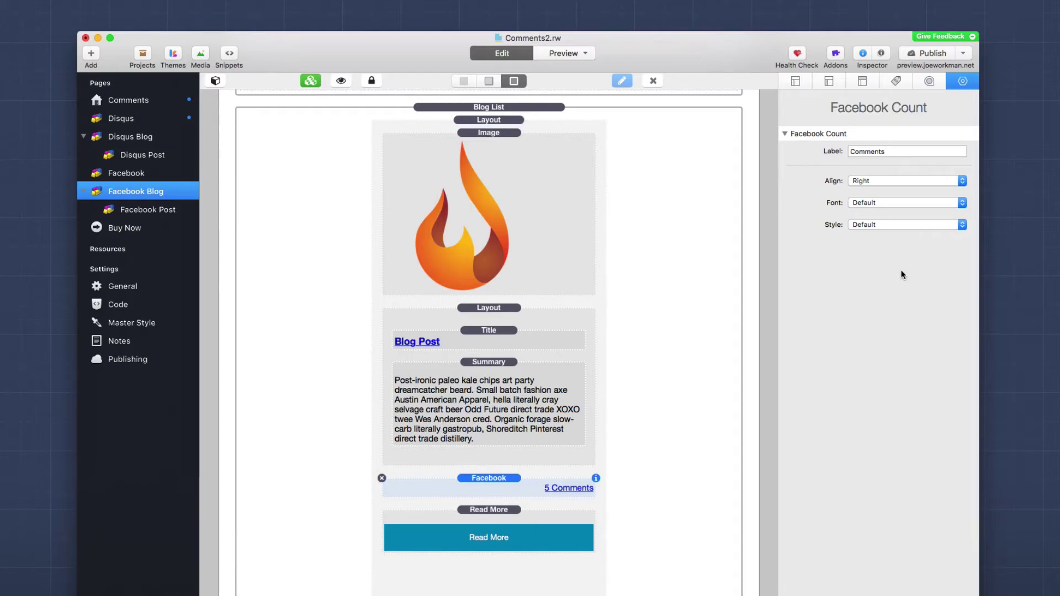
Step: Preview the Facebook Blog page and scroll through the comment counts on its post cards
{"action": "key", "text": "super+r"}
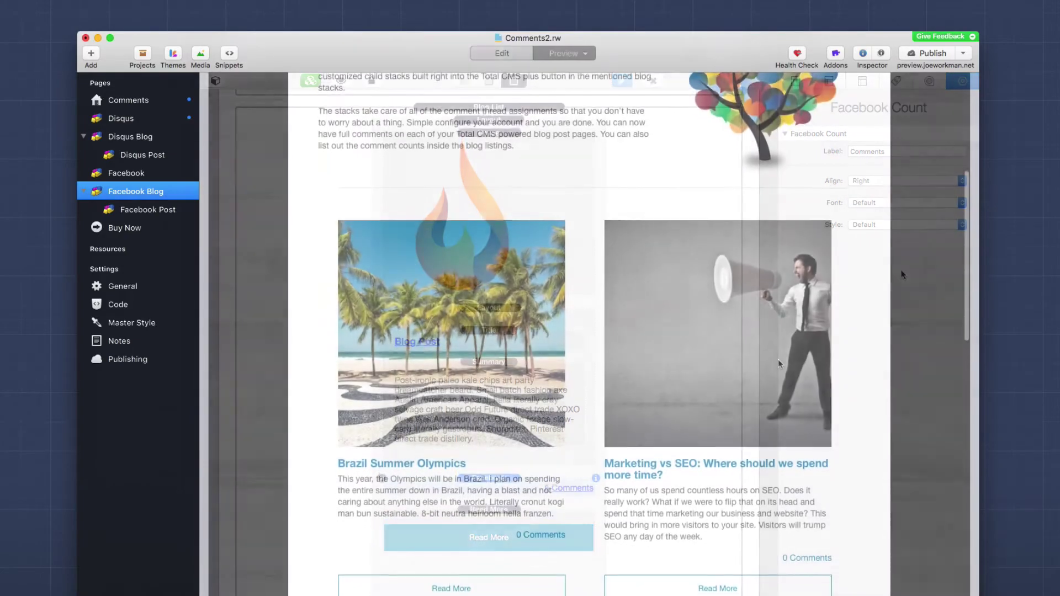
{"action": "scroll", "coordinate": [588, 397], "scroll_direction": "down", "scroll_amount": 5}
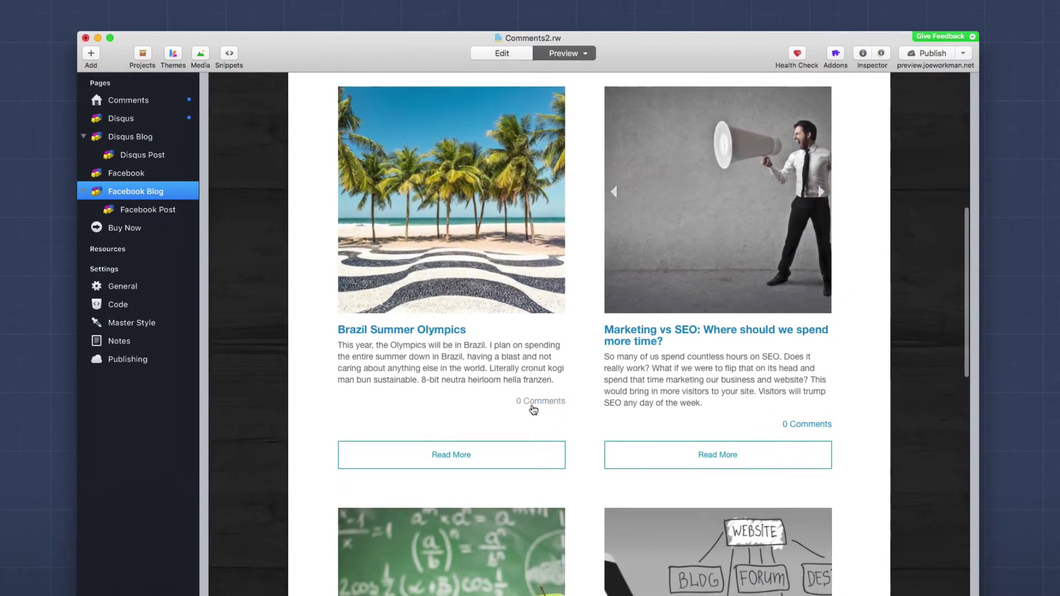
{"action": "scroll", "coordinate": [810, 421], "scroll_direction": "down", "scroll_amount": 8}
{"action": "scroll", "coordinate": [803, 415], "scroll_direction": "down", "scroll_amount": 8}
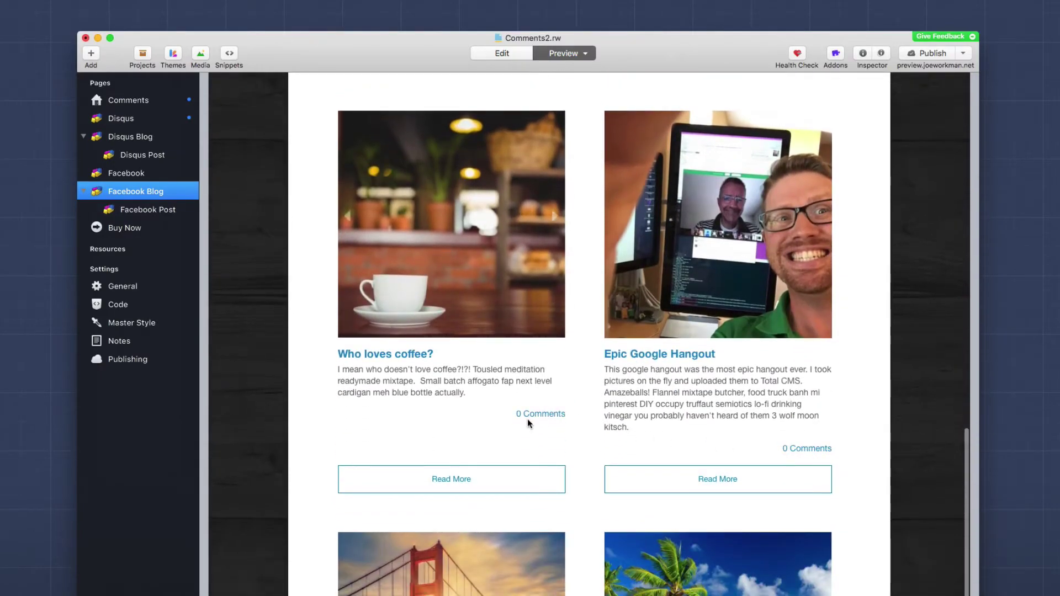
{"action": "scroll", "coordinate": [528, 419], "scroll_direction": "up", "scroll_amount": 15}
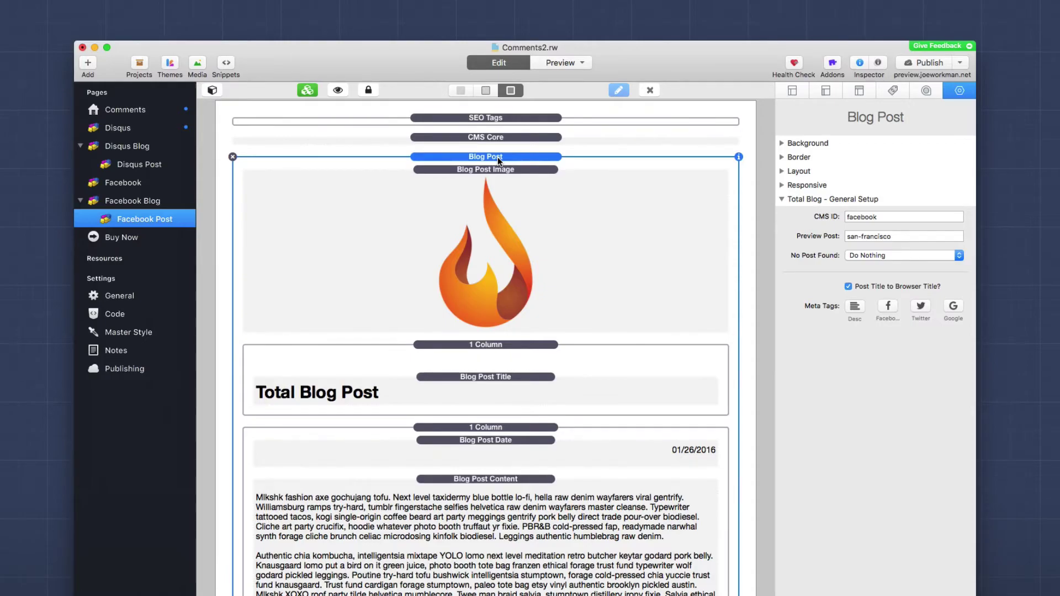
Step: Scroll to the post's end, show the insert menu, and select the Facebook Comments block below the gallery
{"action": "scroll", "coordinate": [514, 269], "scroll_direction": "down", "scroll_amount": 2}
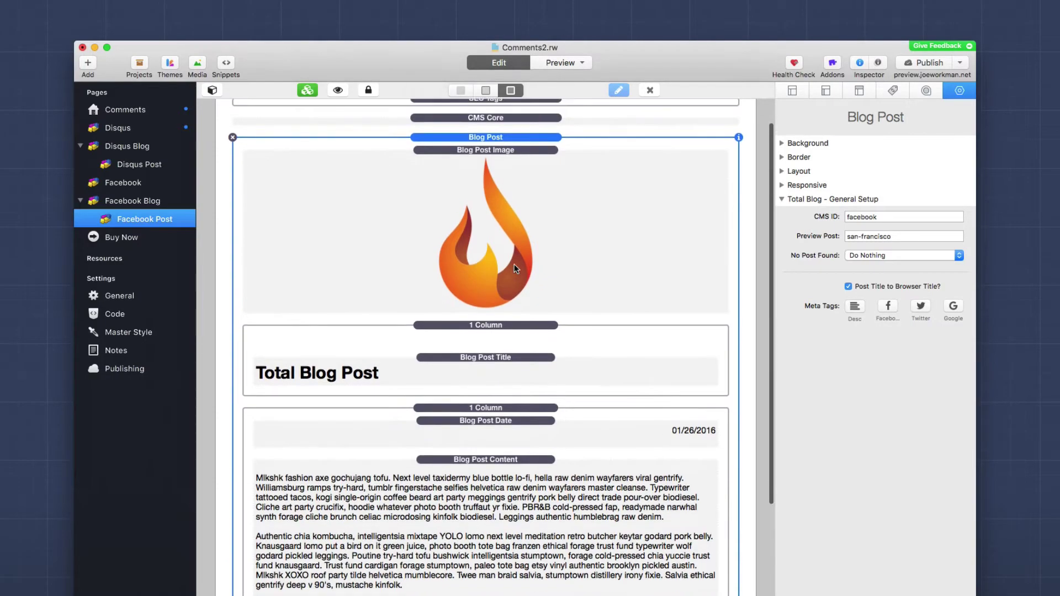
{"action": "scroll", "coordinate": [514, 265], "scroll_direction": "down", "scroll_amount": 10}
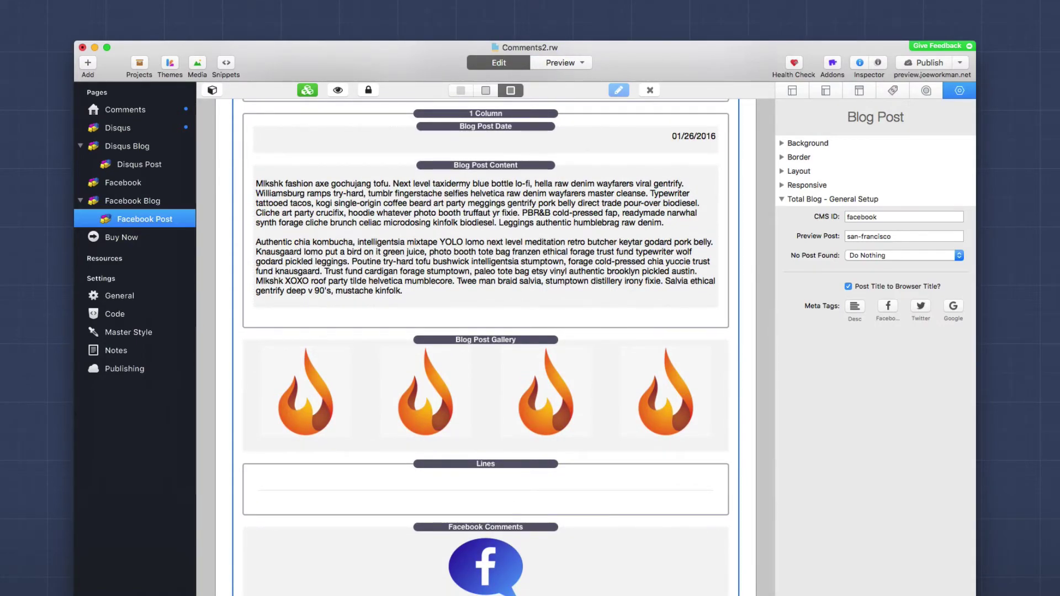
{"action": "left_click", "coordinate": [486, 595]}
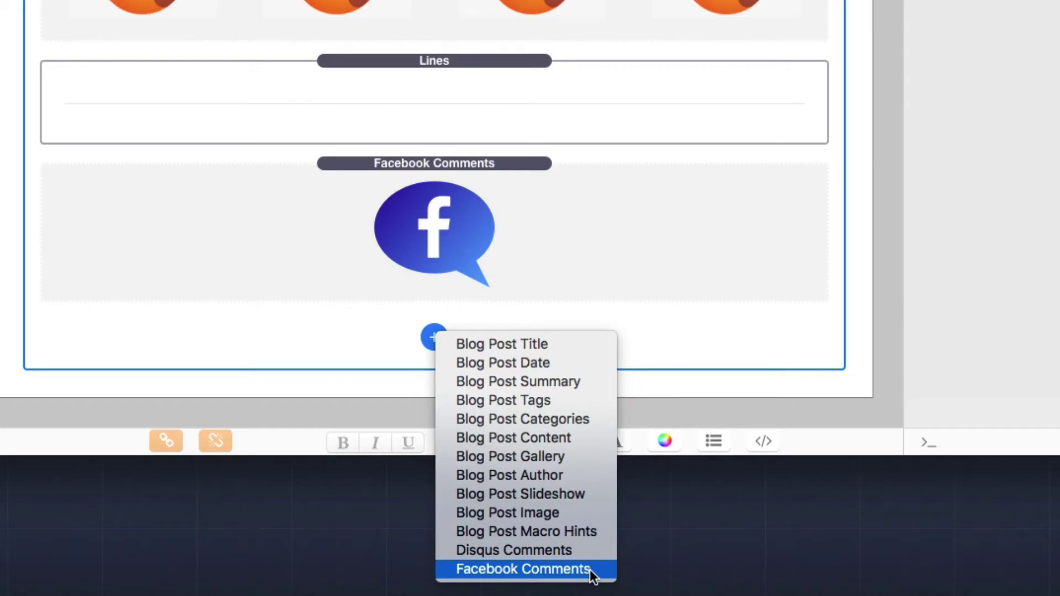
{"action": "left_click", "coordinate": [513, 198]}
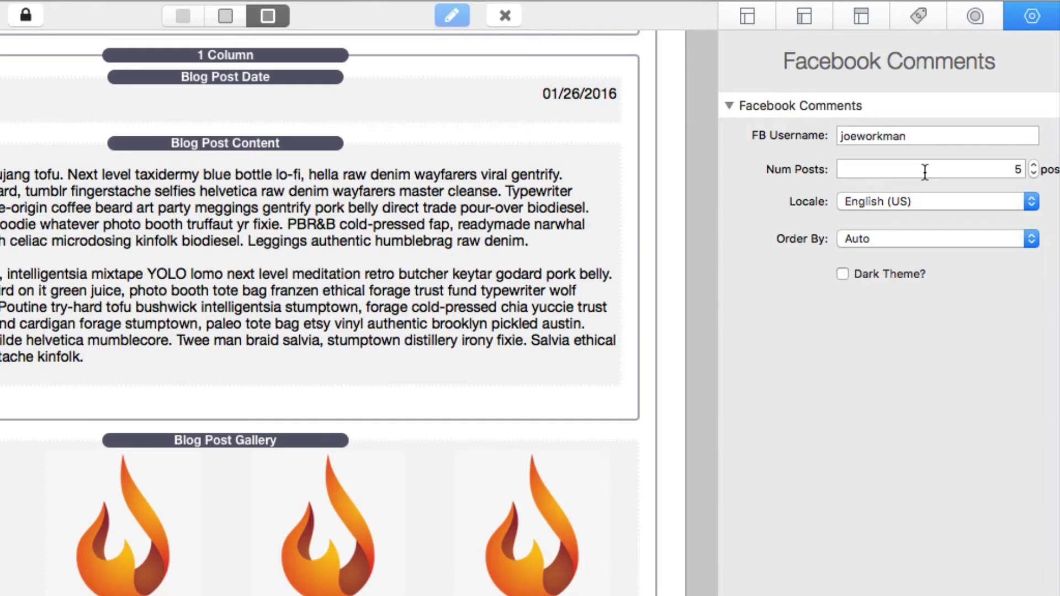
{"action": "mouse_move", "coordinate": [924, 172]}
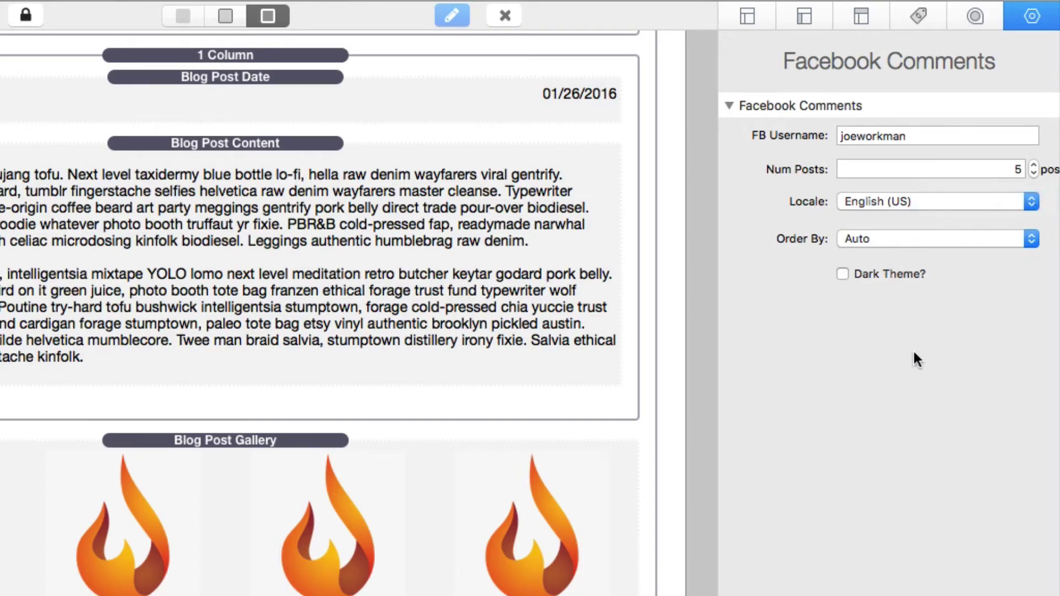